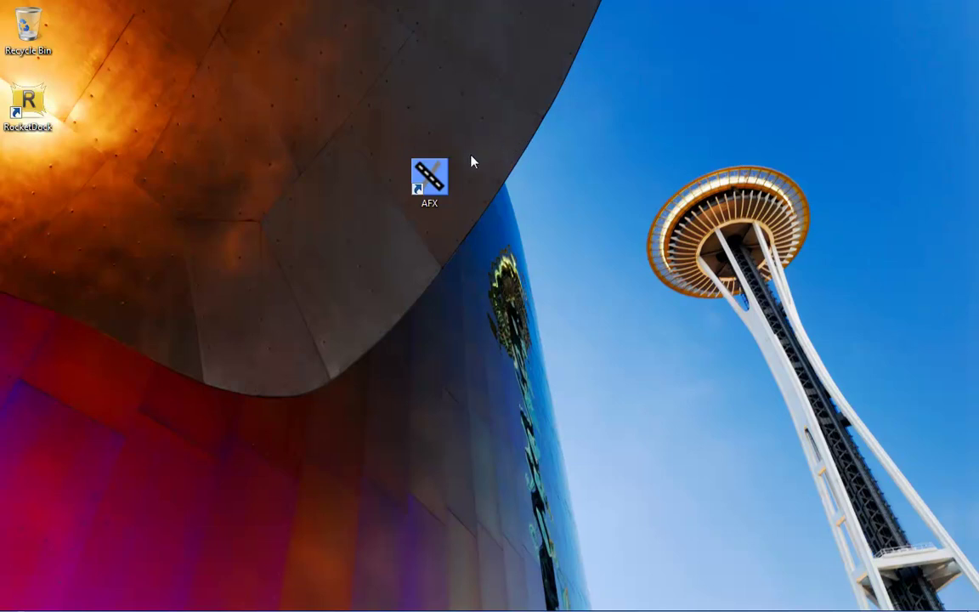
# - Load the pasted MediaFire AFX.exe link in Firefox, cancel the download, and close Firefox
pyautogui.moveTo(429, 177)
pyautogui.mouseDown()
pyautogui.moveTo(509, 168)
pyautogui.moveTo(430, 174)
pyautogui.mouseUp()
pyautogui.moveTo(487, 229); pyautogui.dragTo(383, 126)
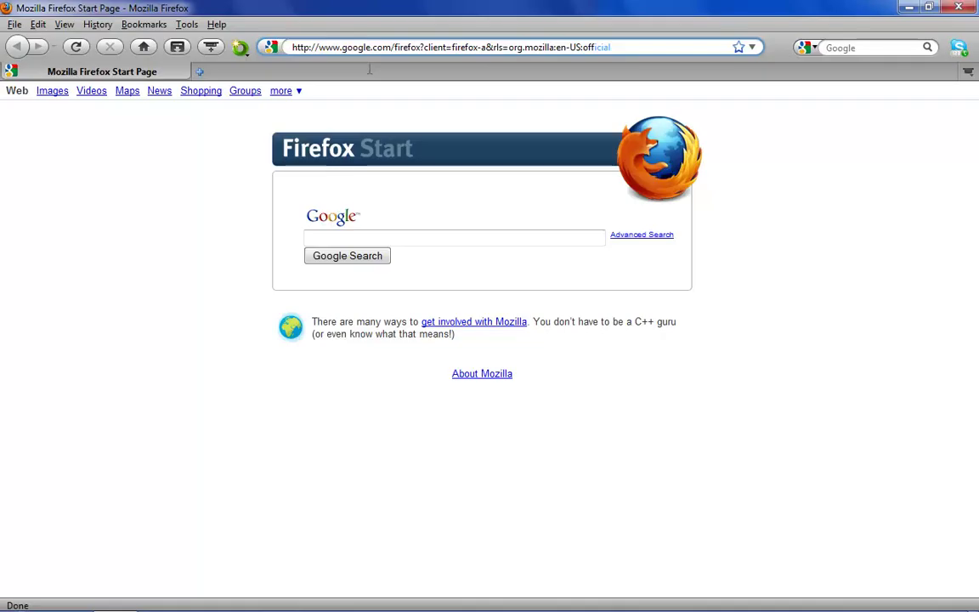
pyautogui.click(370, 50)
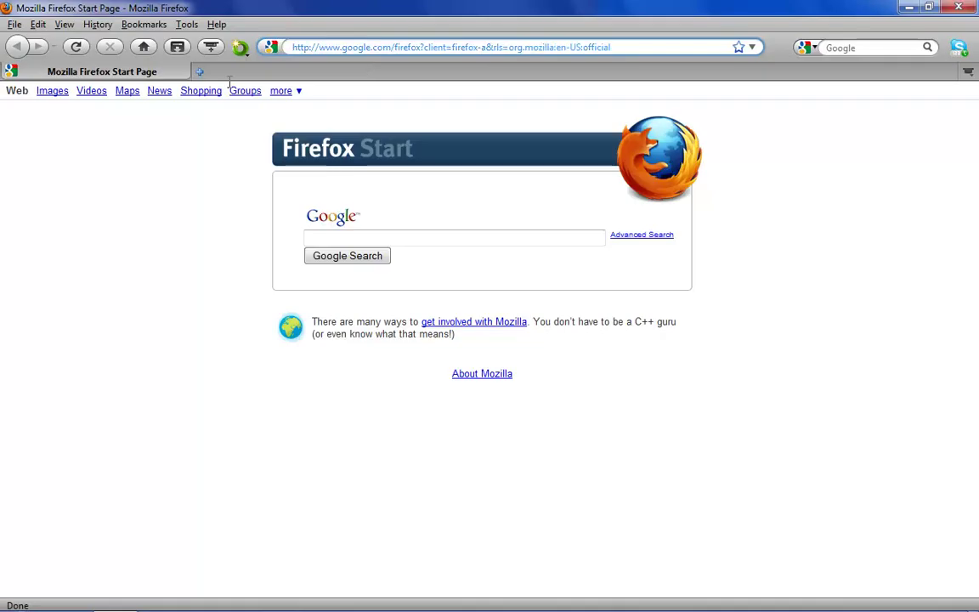
pyautogui.write('http://download480.mediafire.com/uxydqnh530zg/vm2ntk2dfhz/AFX.exe')
pyautogui.press('Return')
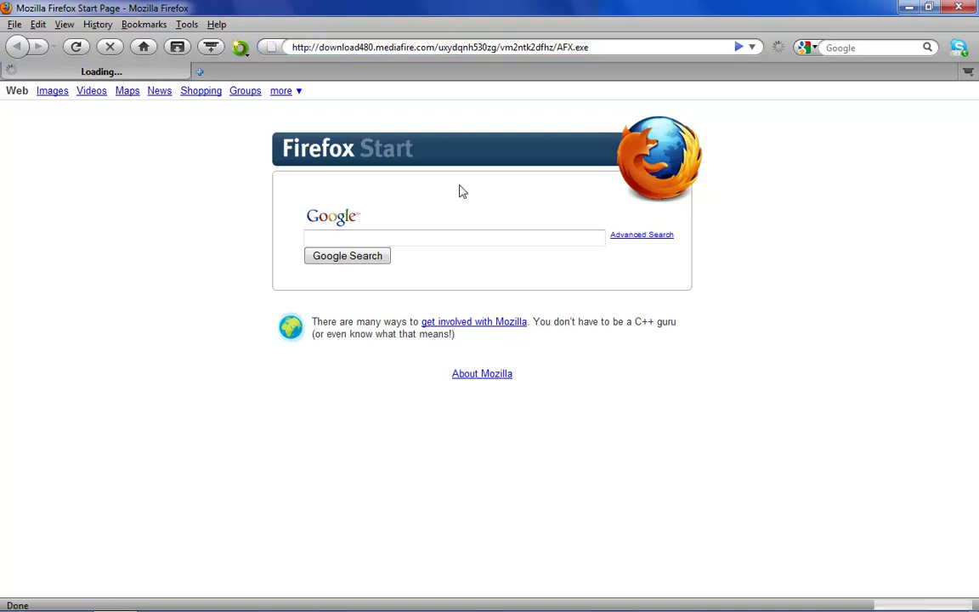
pyautogui.click(595, 414)
pyautogui.click(973, 9)
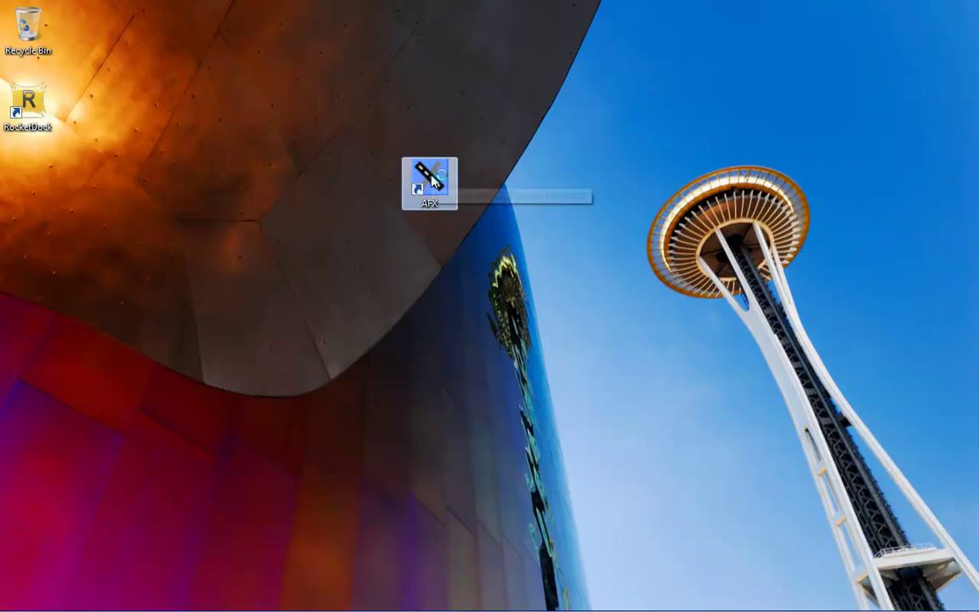
# - Launch AFX from its desktop shortcut to get an untitled map window
pyautogui.doubleClick(430, 180)
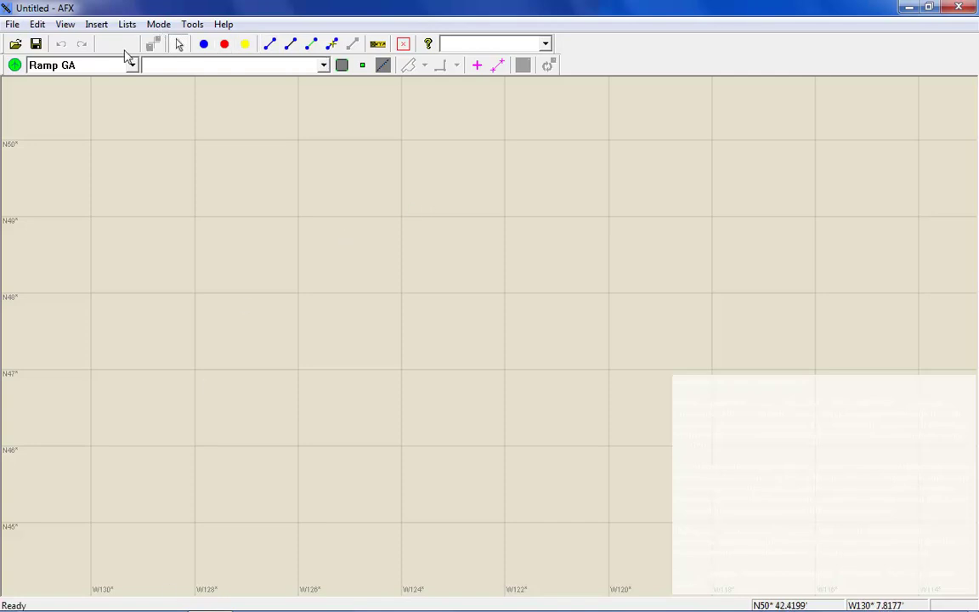
# - In Tools > Options, browse the FSX path to Program Files\Microsoft Games\Microsoft Flight Simulator X and confirm
pyautogui.click(192, 24)
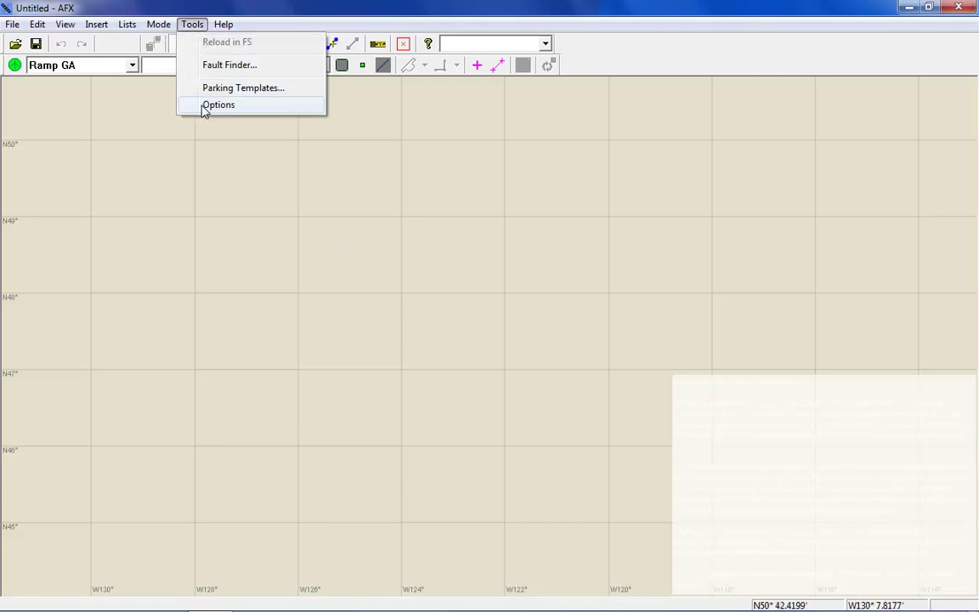
pyautogui.click(206, 105)
pyautogui.click(646, 326)
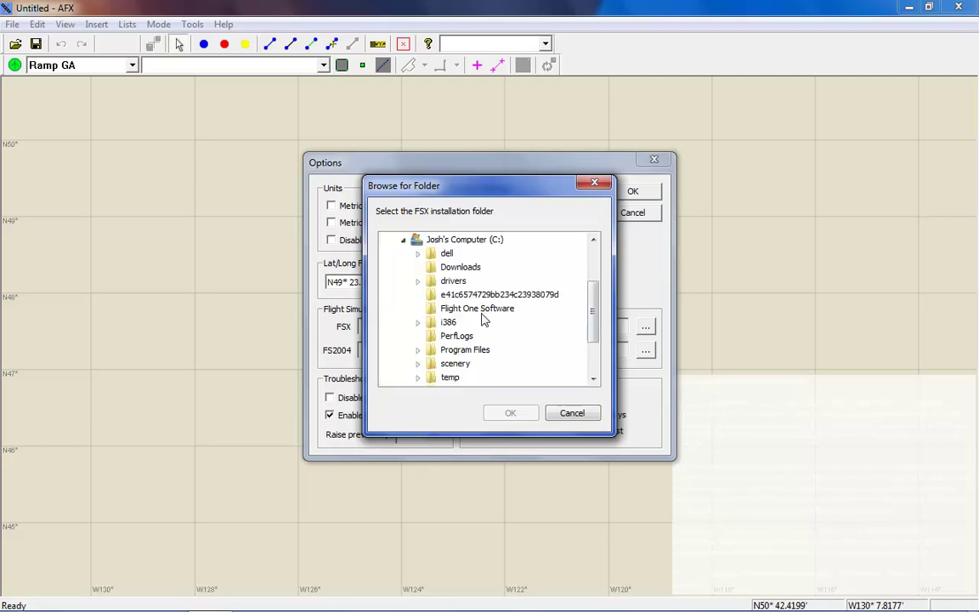
pyautogui.click(417, 346)
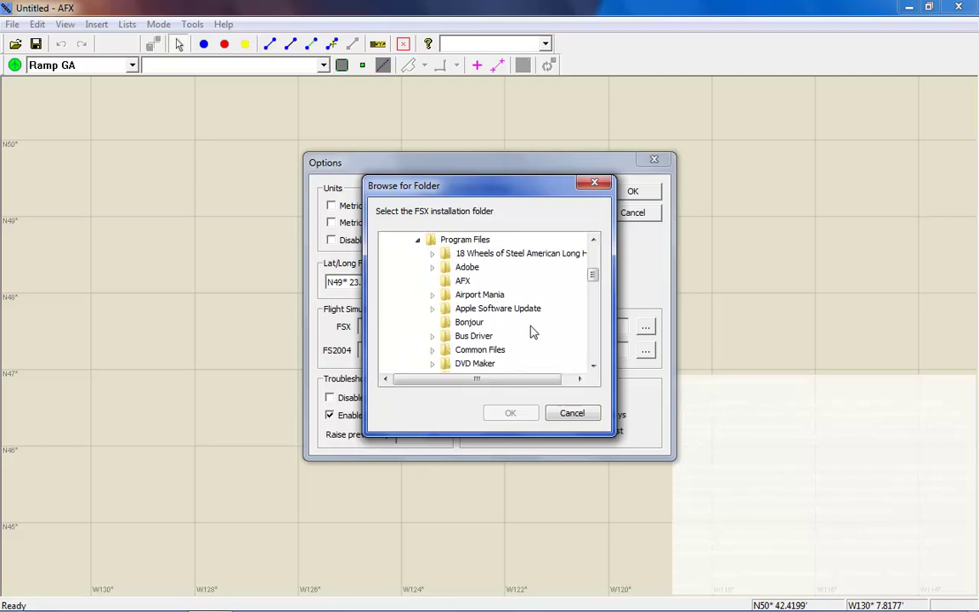
pyautogui.scroll(-6, 531, 332)
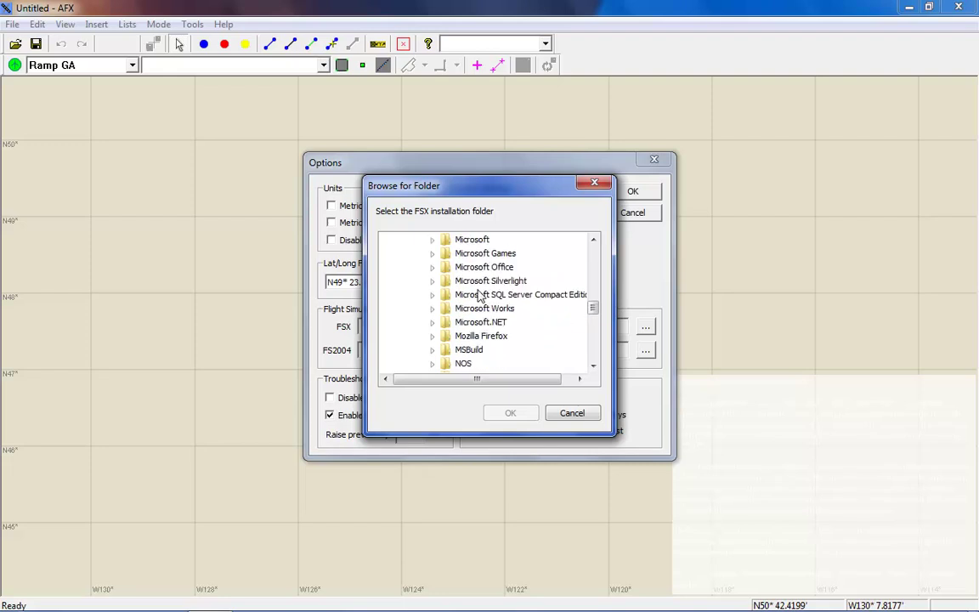
pyautogui.click(433, 255)
pyautogui.click(515, 309)
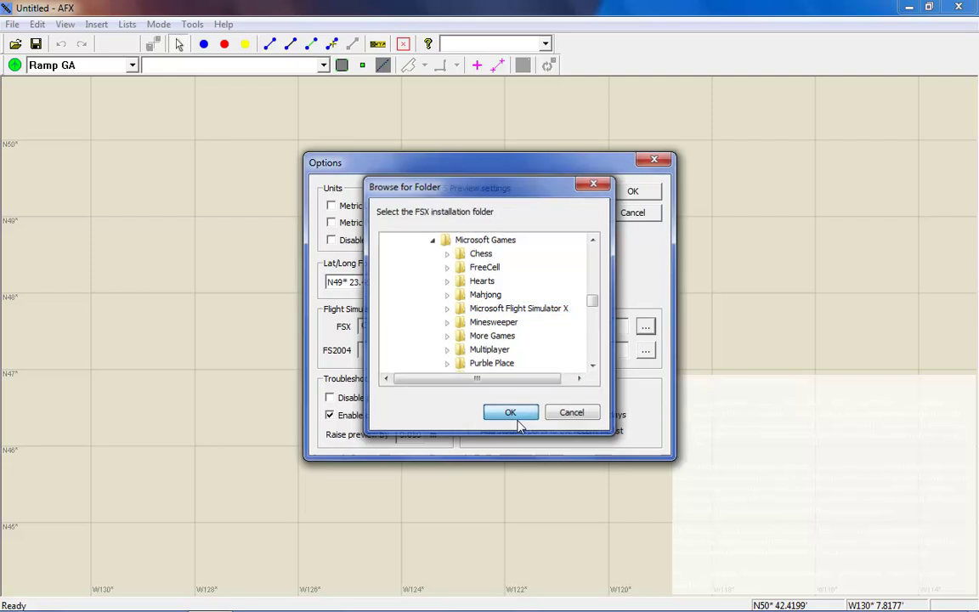
pyautogui.click(513, 416)
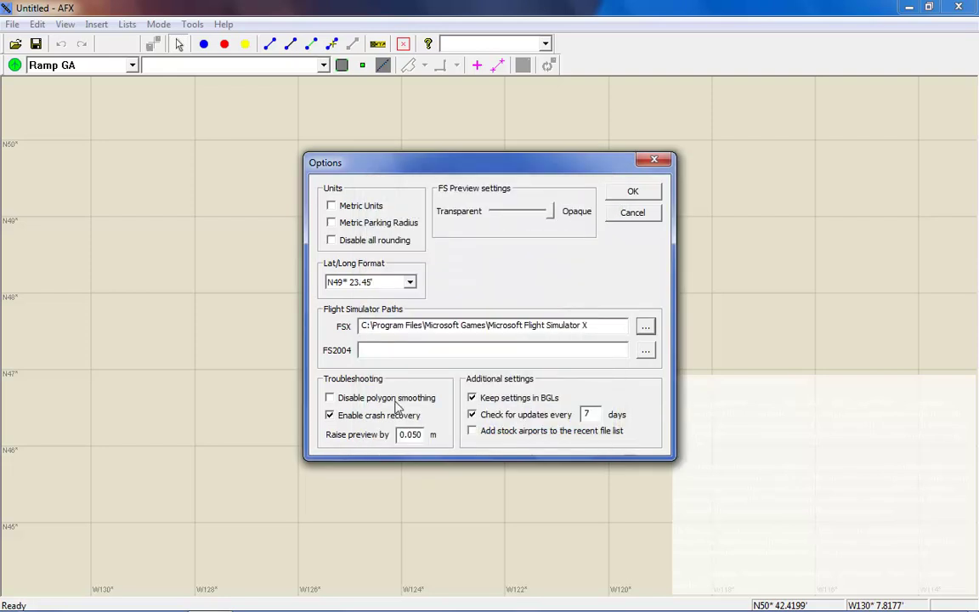
pyautogui.click(629, 194)
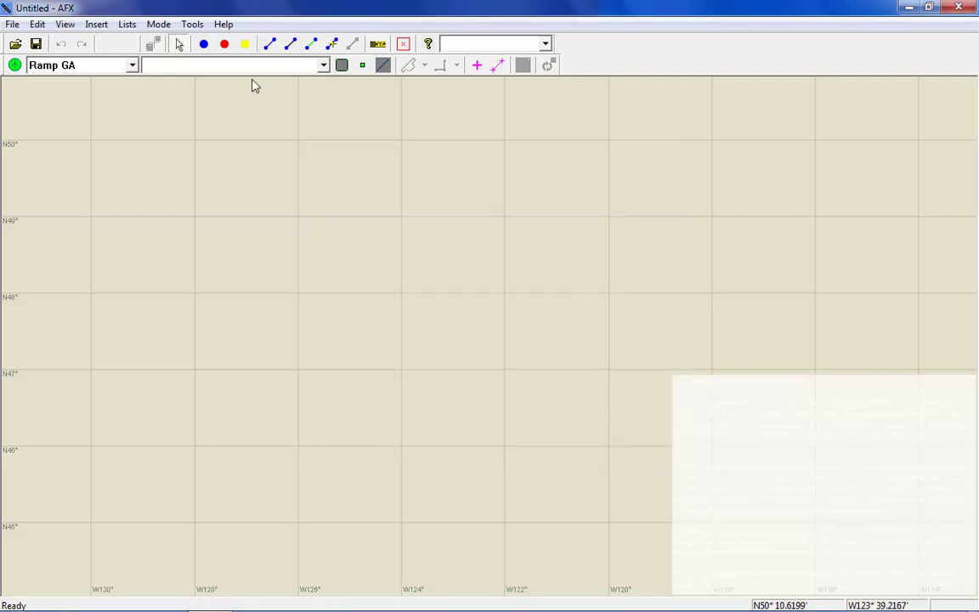
# - Search FSX airports for 'kjfk' and open the modified Kennedy Intl entry from AFX_KJFK.bgl
pyautogui.click(15, 44)
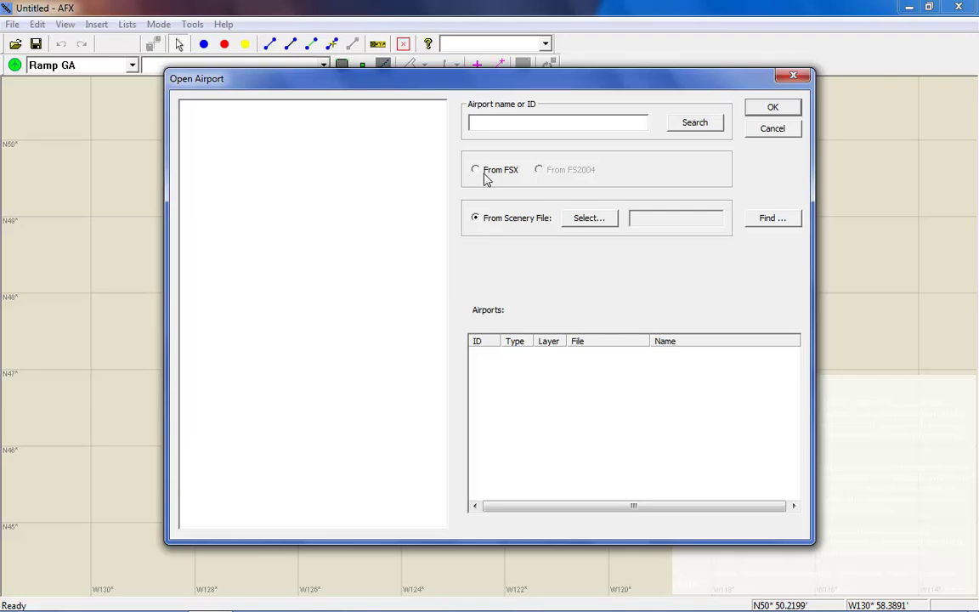
pyautogui.click(485, 173)
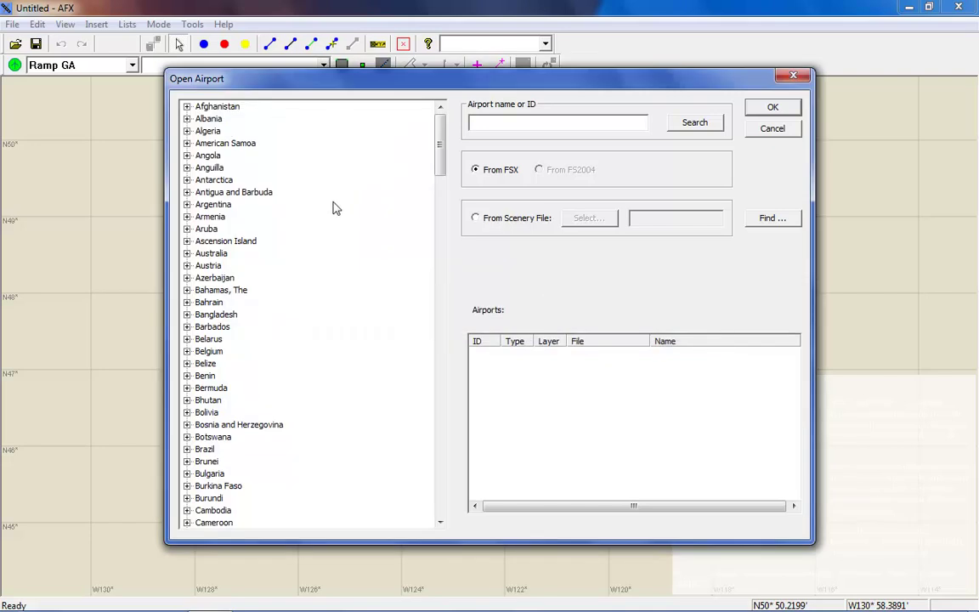
pyautogui.scroll(-2, 441, 164)
pyautogui.moveTo(441, 164); pyautogui.dragTo(441, 128)
pyautogui.click(532, 128)
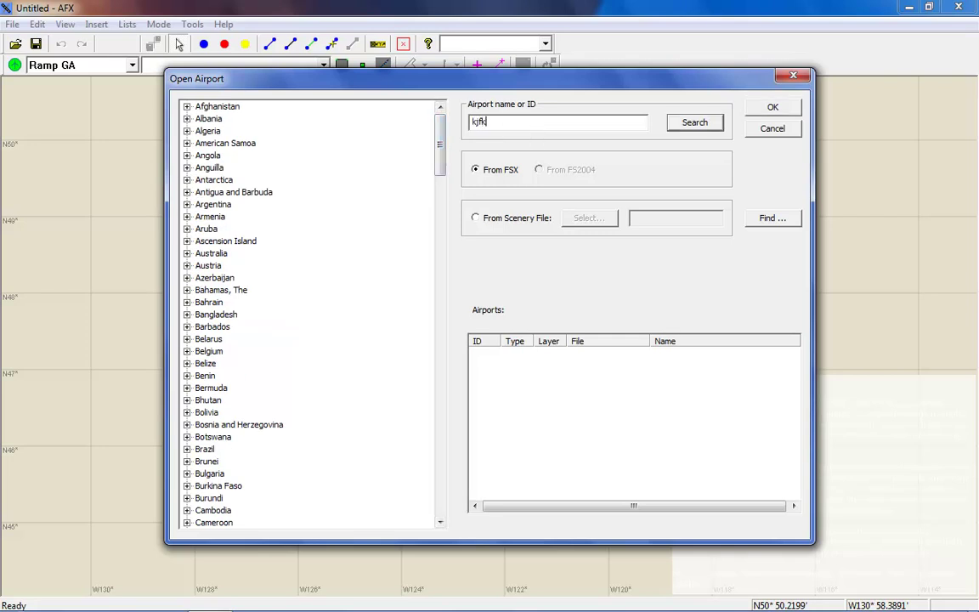
pyautogui.click(695, 126)
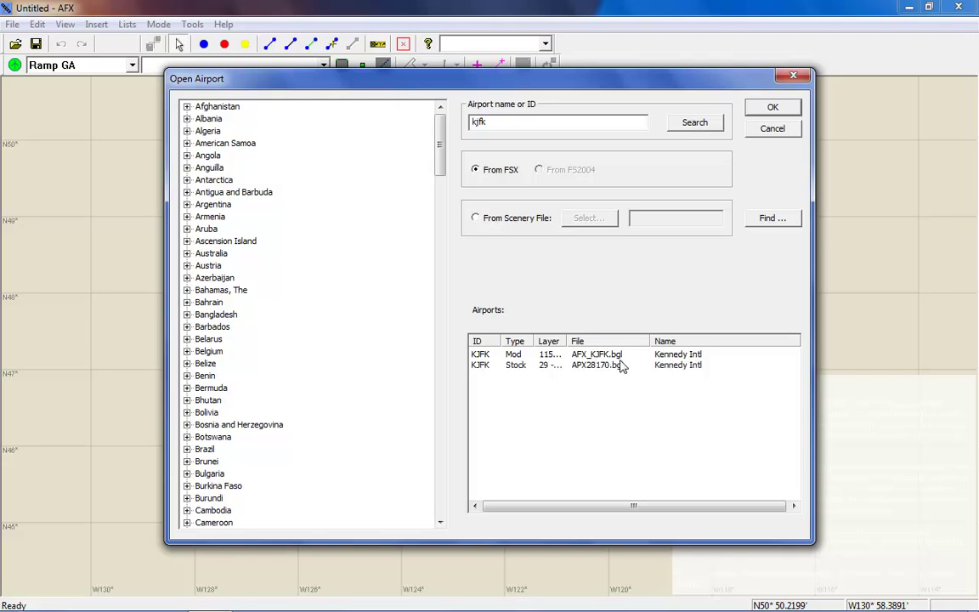
pyautogui.click(616, 355)
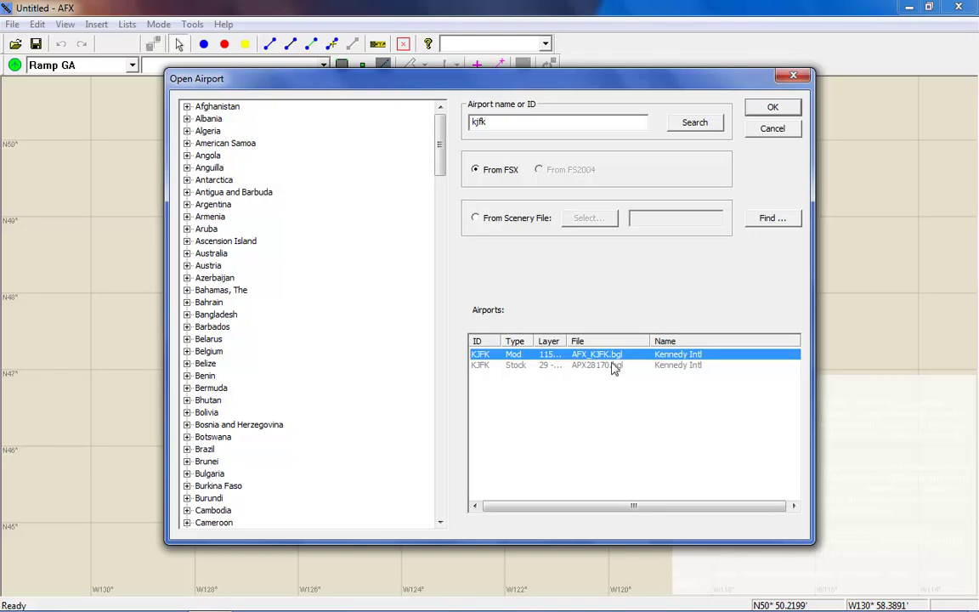
pyautogui.click(769, 111)
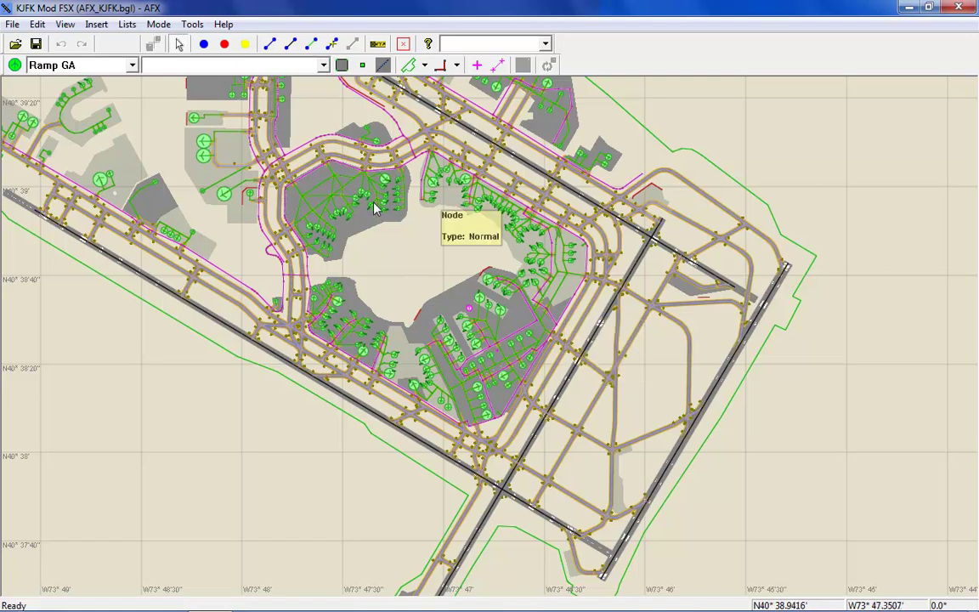
# - Zoom the map in on the small western apron with its four parking spots
pyautogui.scroll(1, 379, 207)
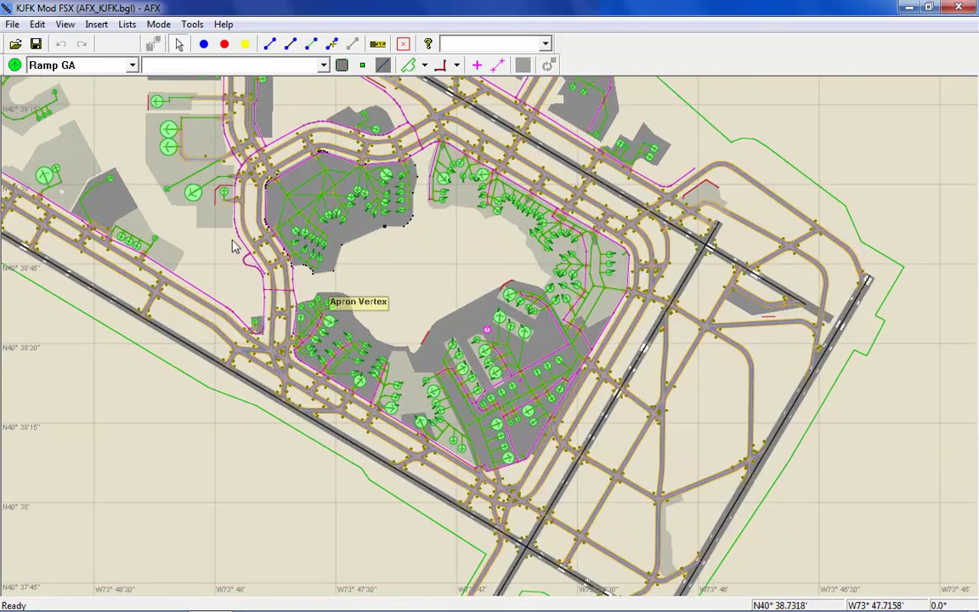
pyautogui.scroll(3, 174, 208)
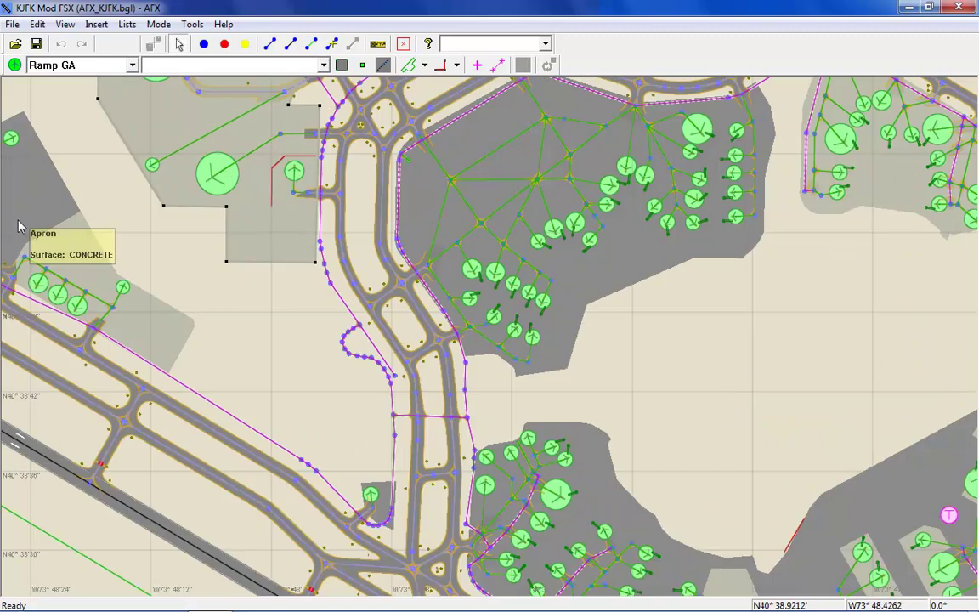
pyautogui.scroll(-1, 625, 289)
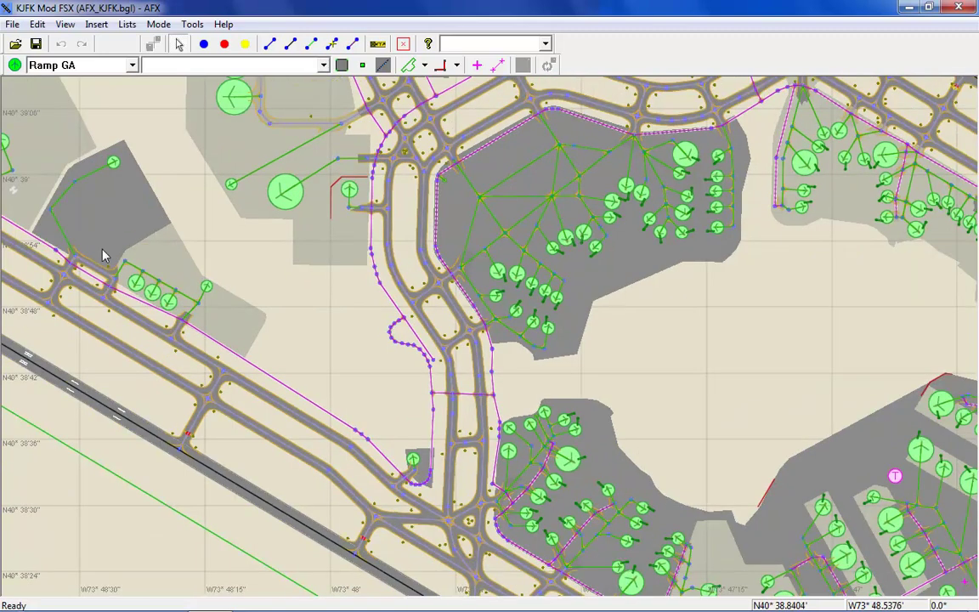
pyautogui.scroll(2, 71, 254)
pyautogui.scroll(1, 51, 237)
# - Place a new Ramp GA parking spot on the dark apron
pyautogui.click(79, 66)
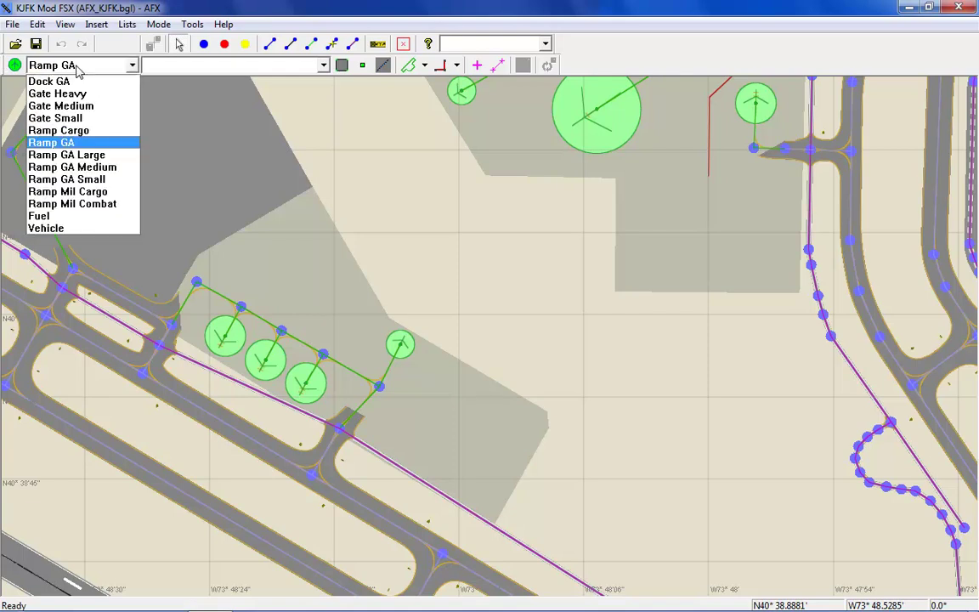
pyautogui.click(75, 68)
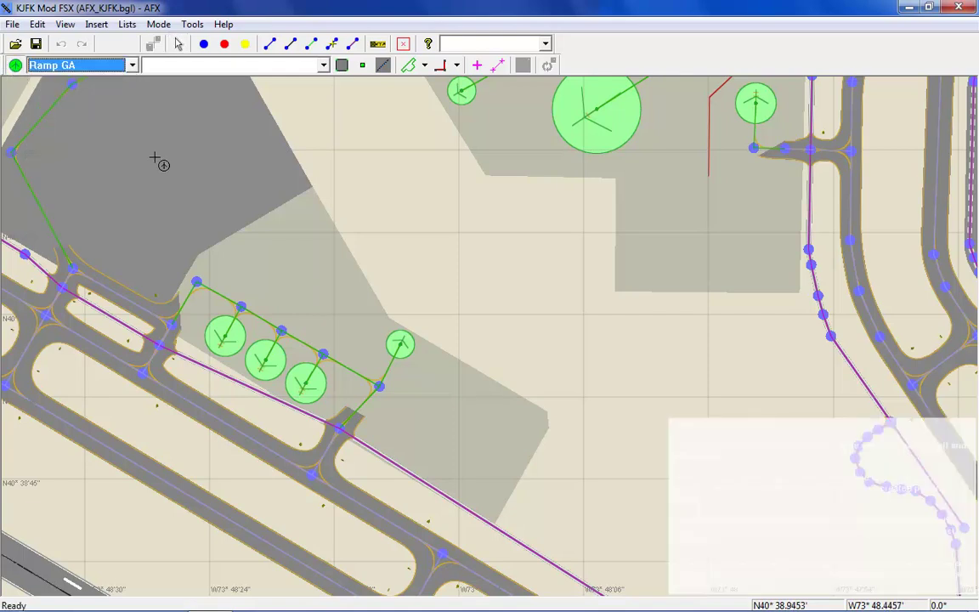
pyautogui.click(146, 154)
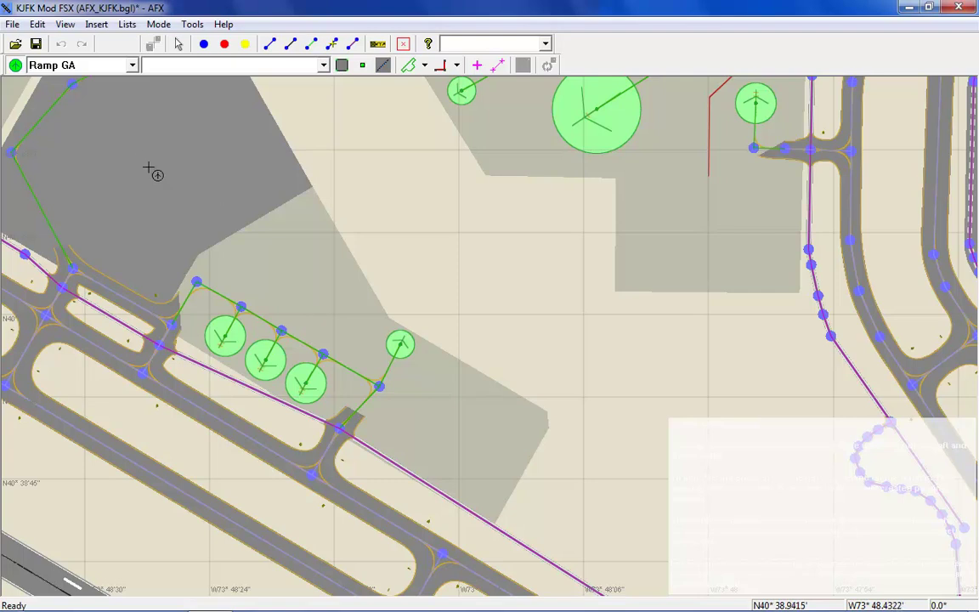
pyautogui.click(142, 149)
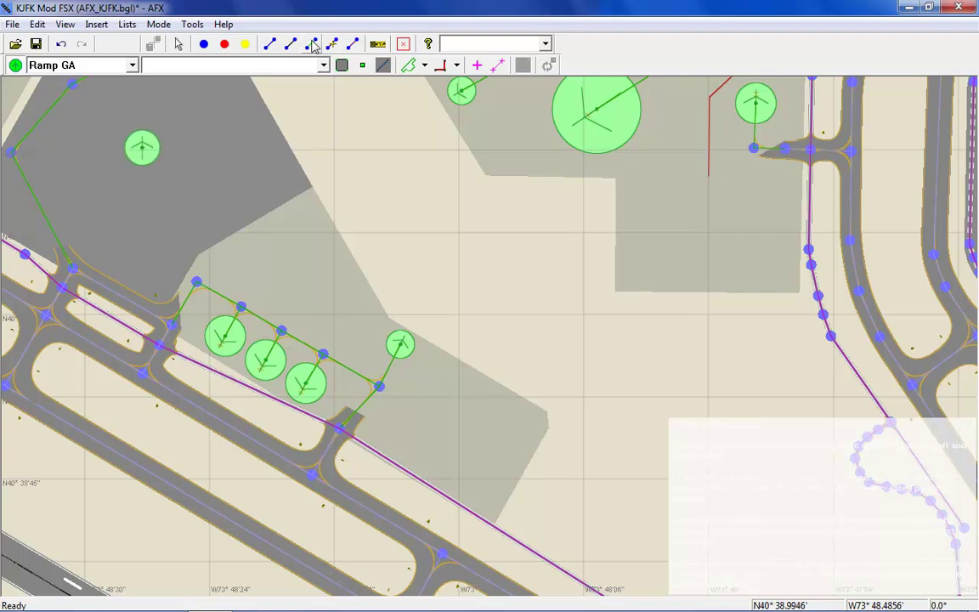
# - Draw a taxi path linking the new parking spot down to the western taxiway
pyautogui.moveTo(142, 148)
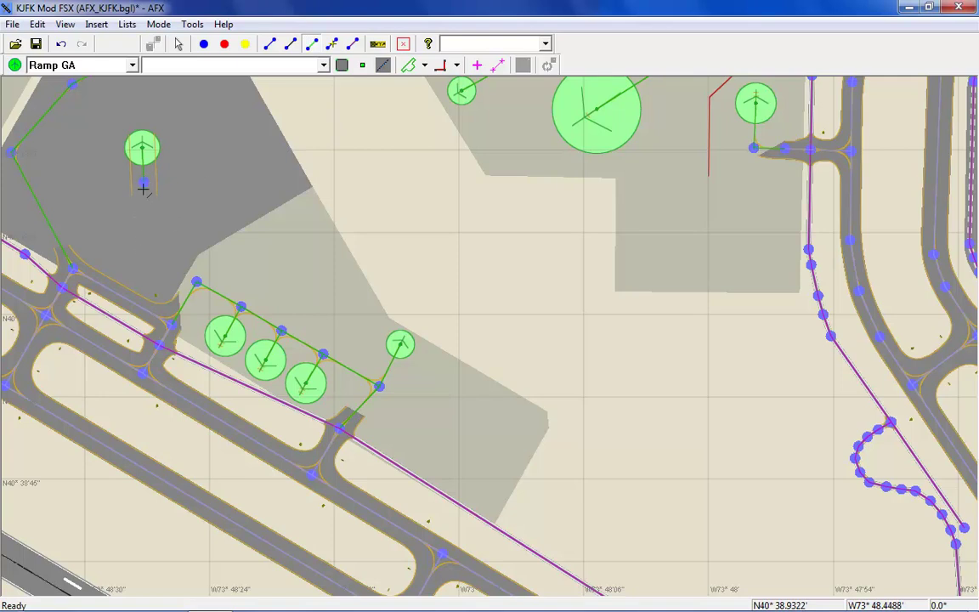
pyautogui.moveTo(145, 184)
pyautogui.click(94, 280)
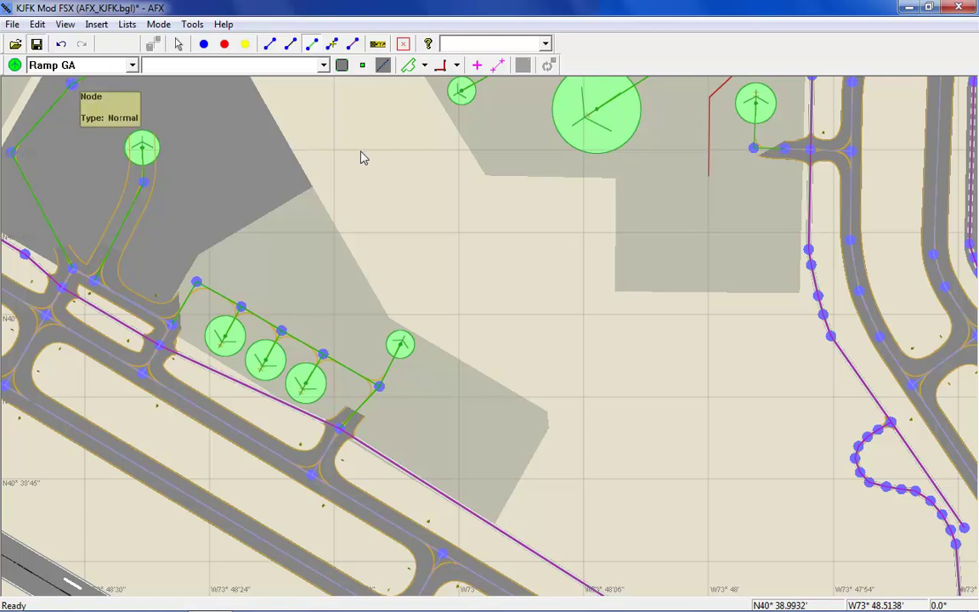
# - Save the edited KJFK airport to AFX_KJFK.bgl, allowing writes to the Addon Scenery folder
pyautogui.hotkey('ctrl', 's')
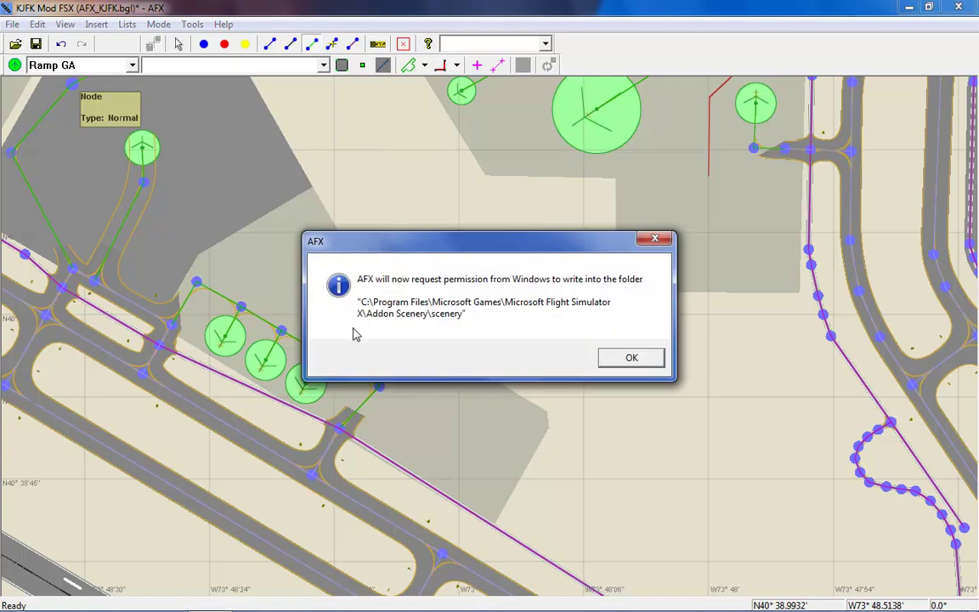
pyautogui.click(631, 357)
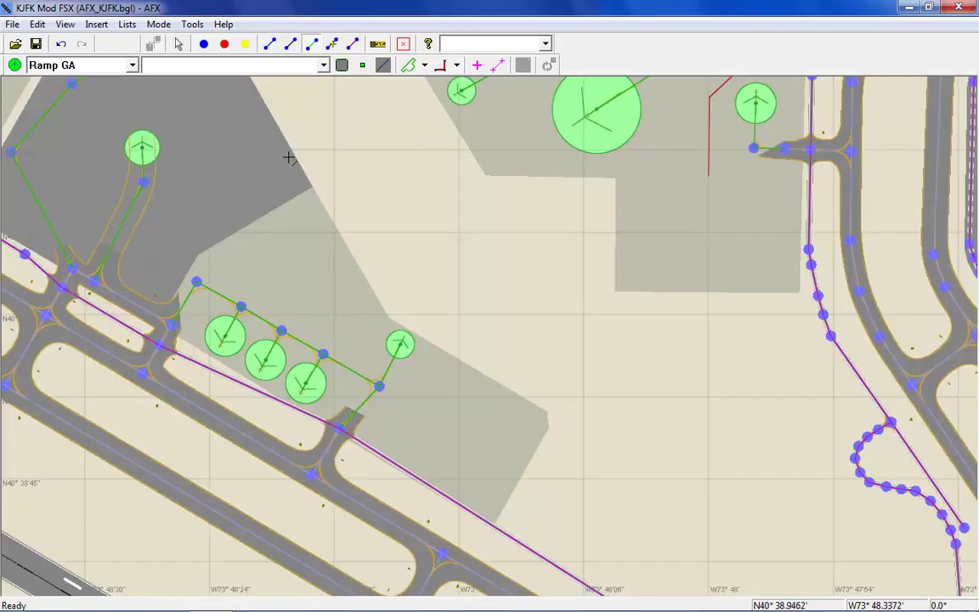
pyautogui.click(35, 45)
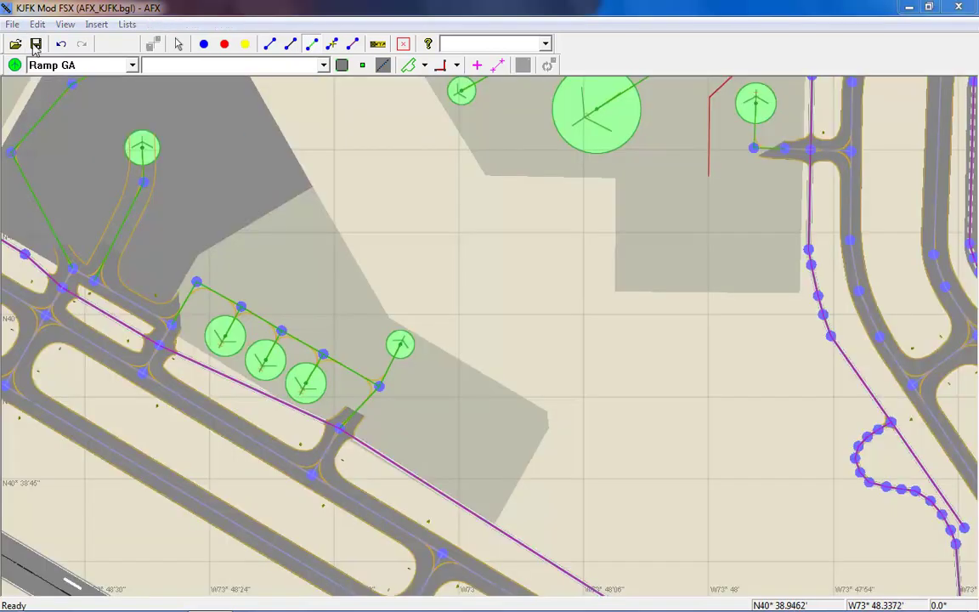